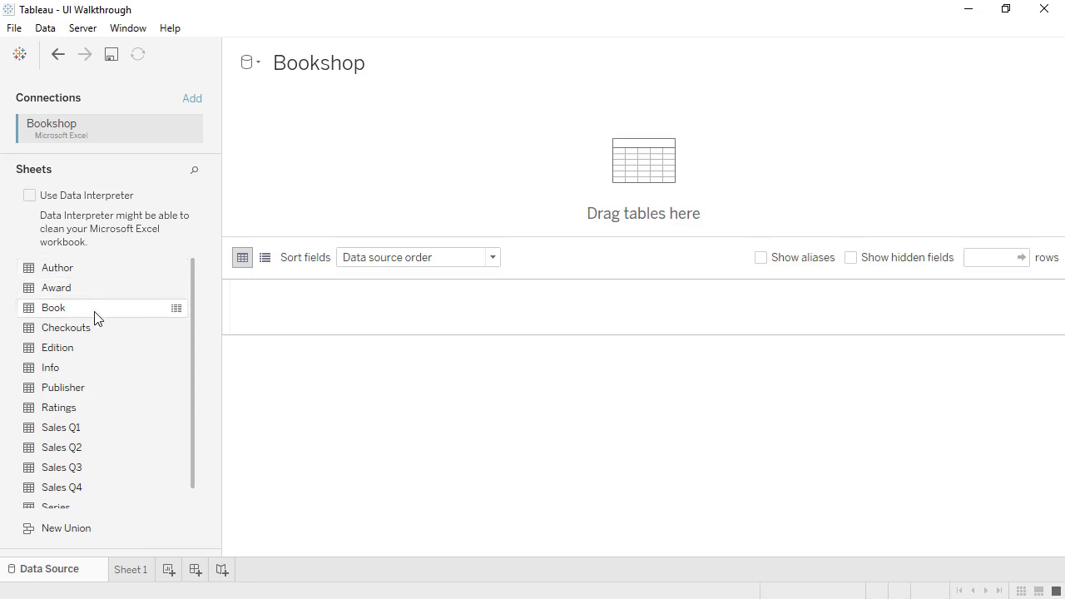
Add the Book sheet to the canvas, previewing Book ID, Title and Auth ID across 58 rows.
left_click_drag(95, 317, 275, 171)
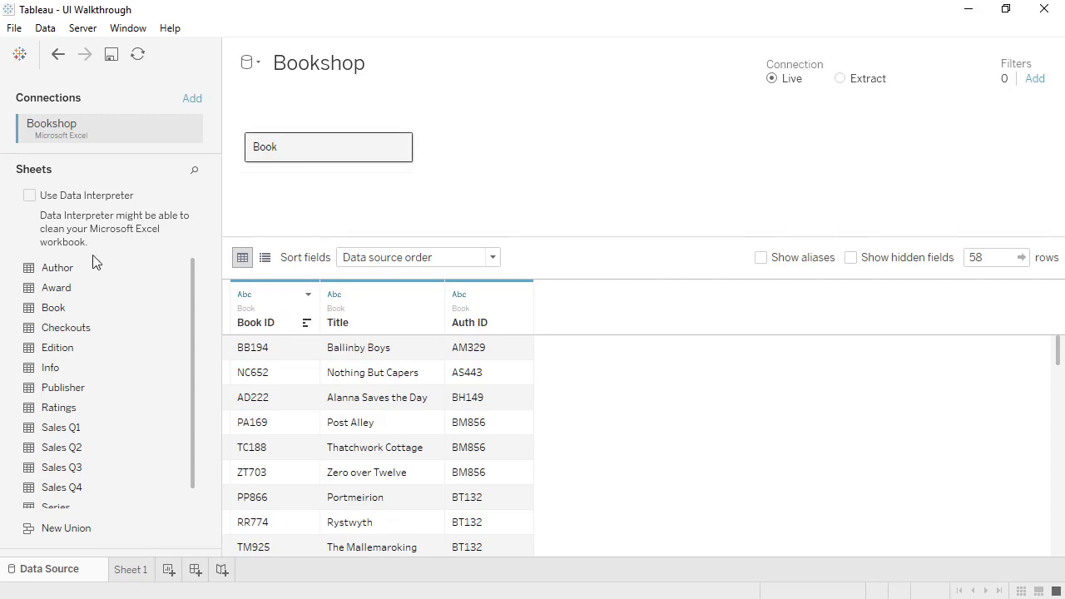
Add the Author table beside Book, related on Auth ID = AuthID (Author).
left_click_drag(82, 279, 530, 205)
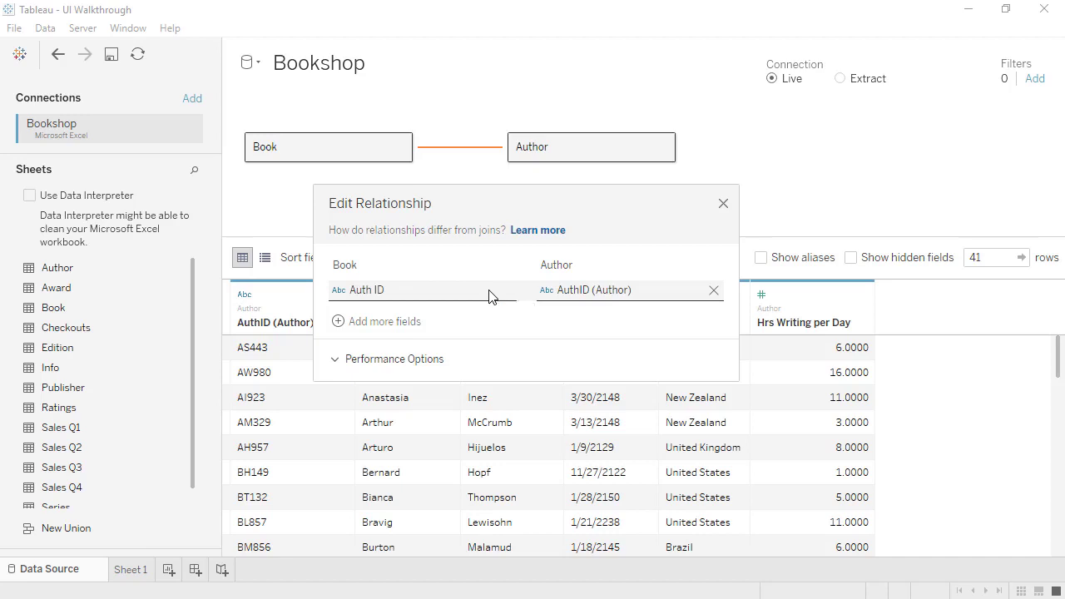
Inspect the Book–Author match fields and Performance Options, keep Many-to-Many defaults, and close the editor.
left_click(491, 297)
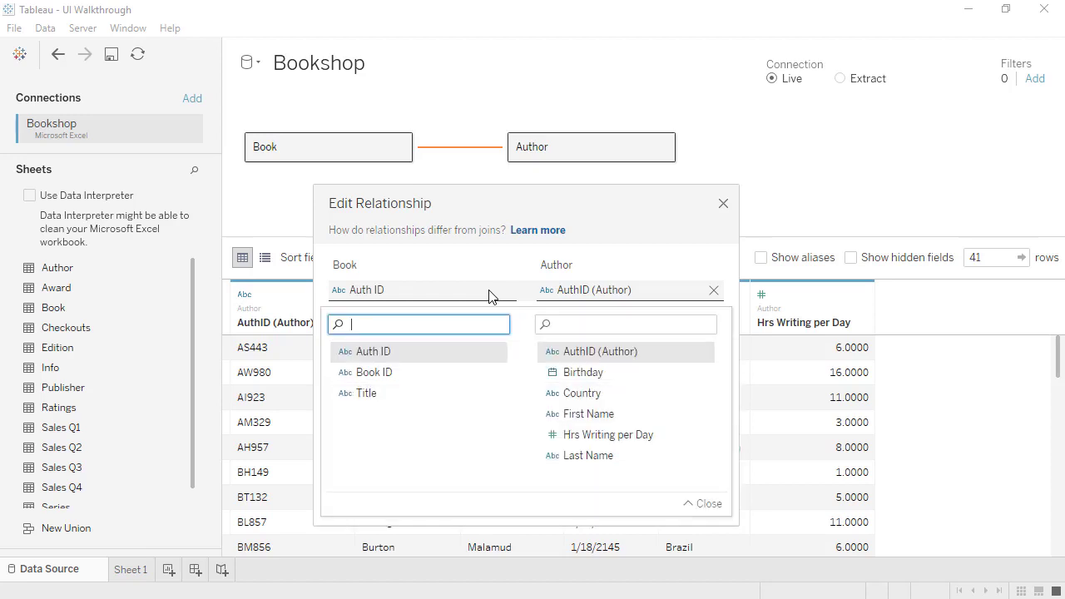
left_click(491, 297)
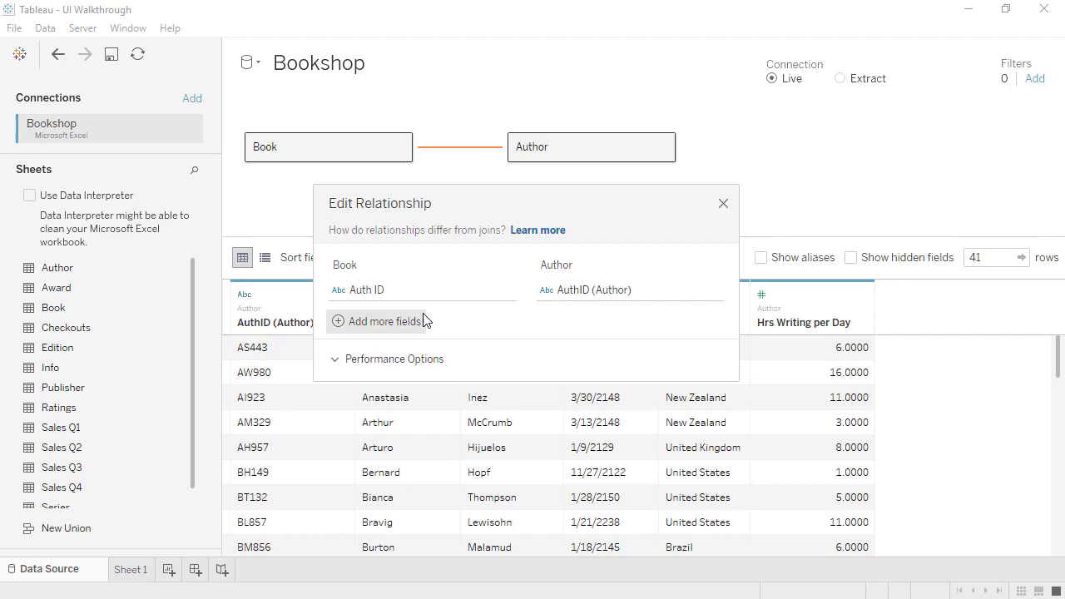
left_click(421, 360)
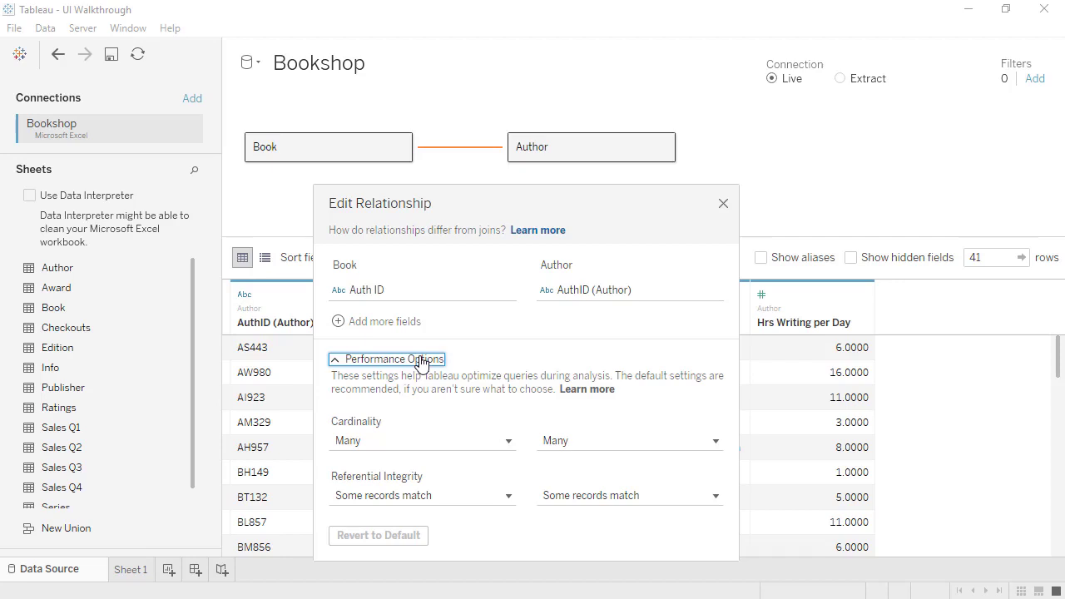
left_click(422, 361)
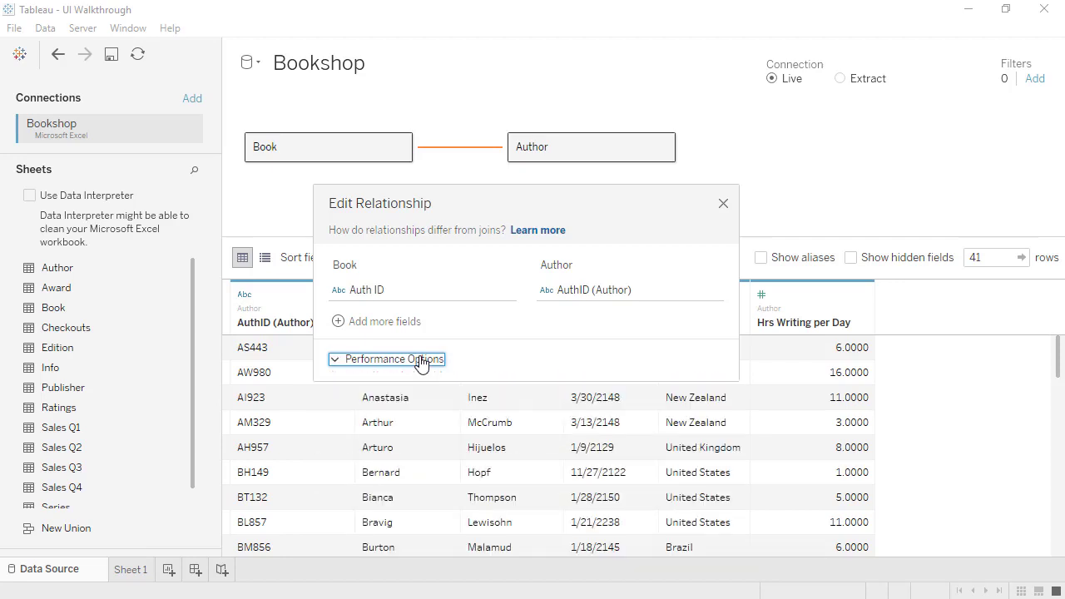
left_click(723, 204)
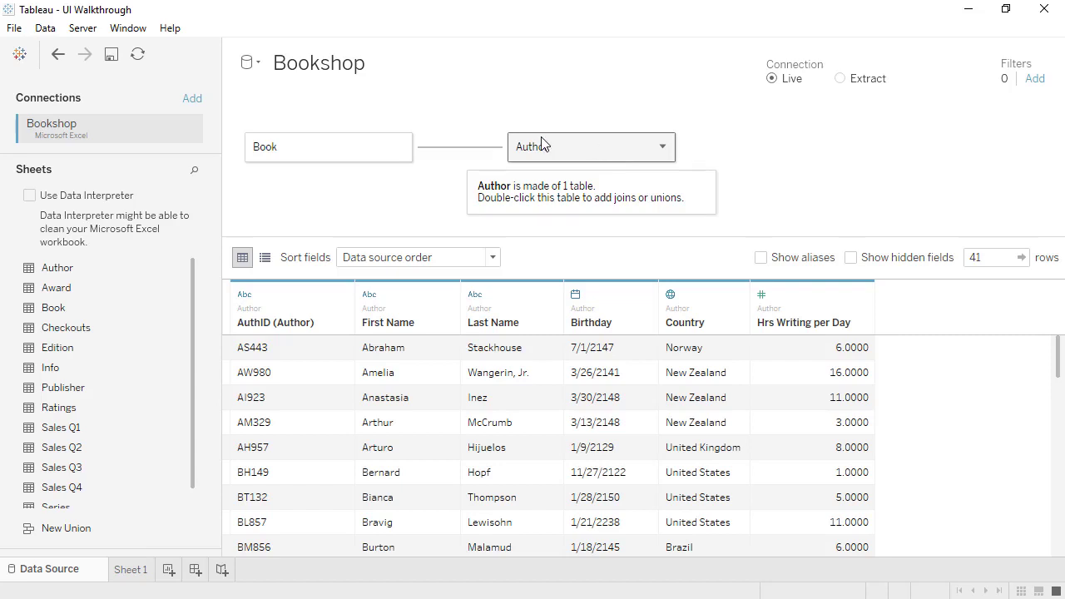
Select the Book card so the grid previews its 58 rows of Book ID, Title and Auth ID.
left_click(360, 155)
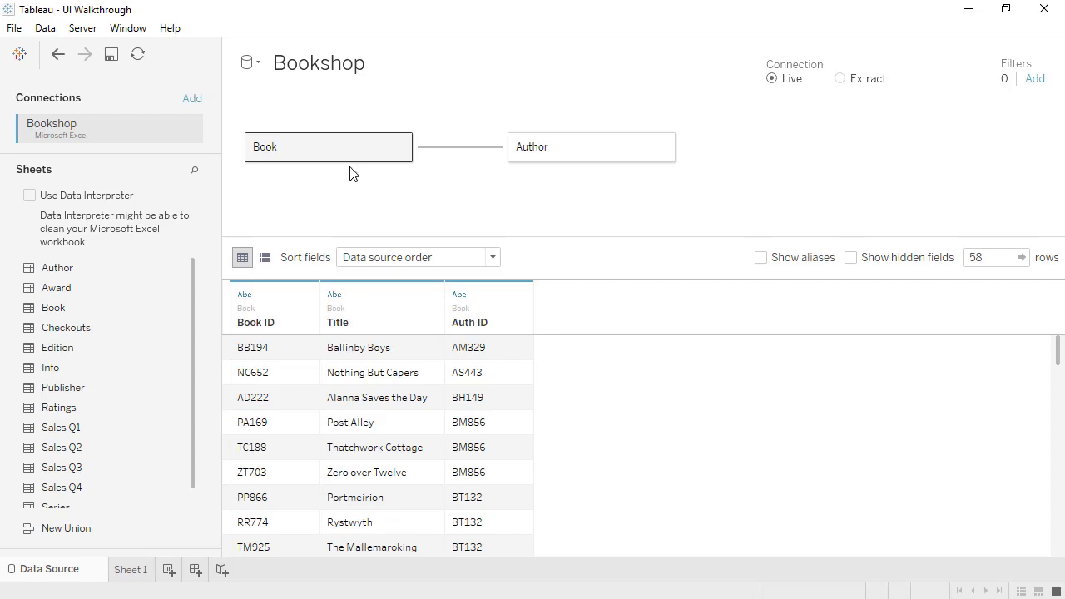
Inside Book, join the Info table on Book ID = join calculation [BookID1]+[BookID2].
double_click(347, 154)
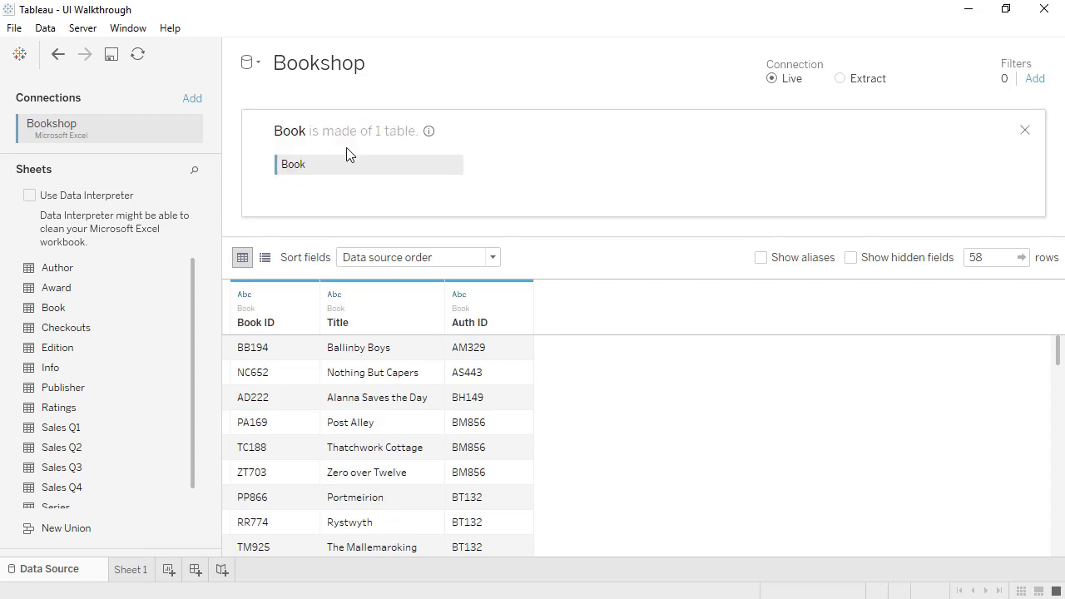
left_click_drag(84, 371, 588, 180)
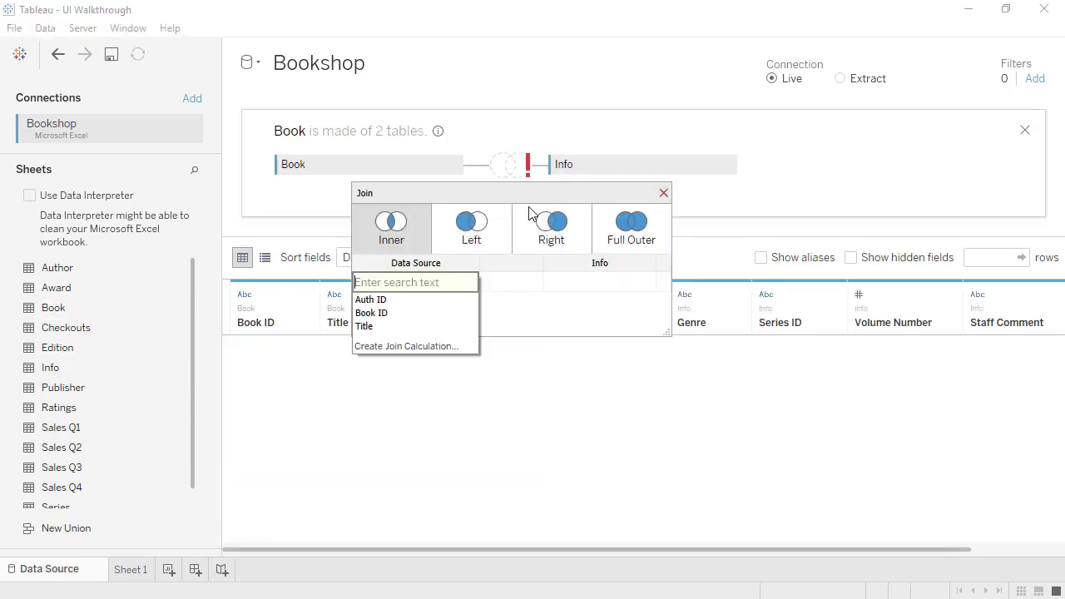
left_click(396, 313)
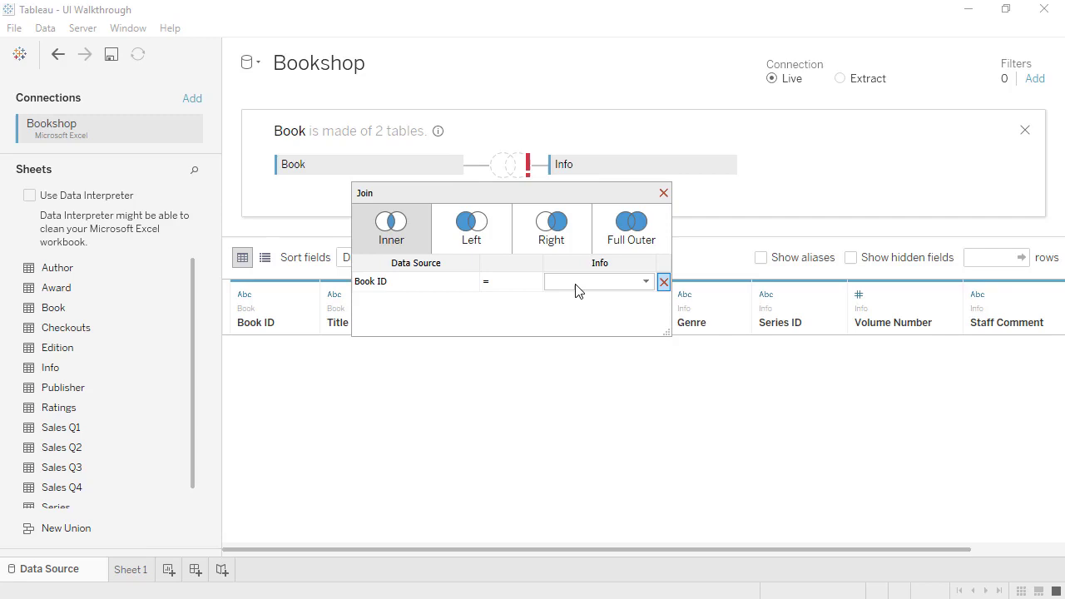
left_click(577, 283)
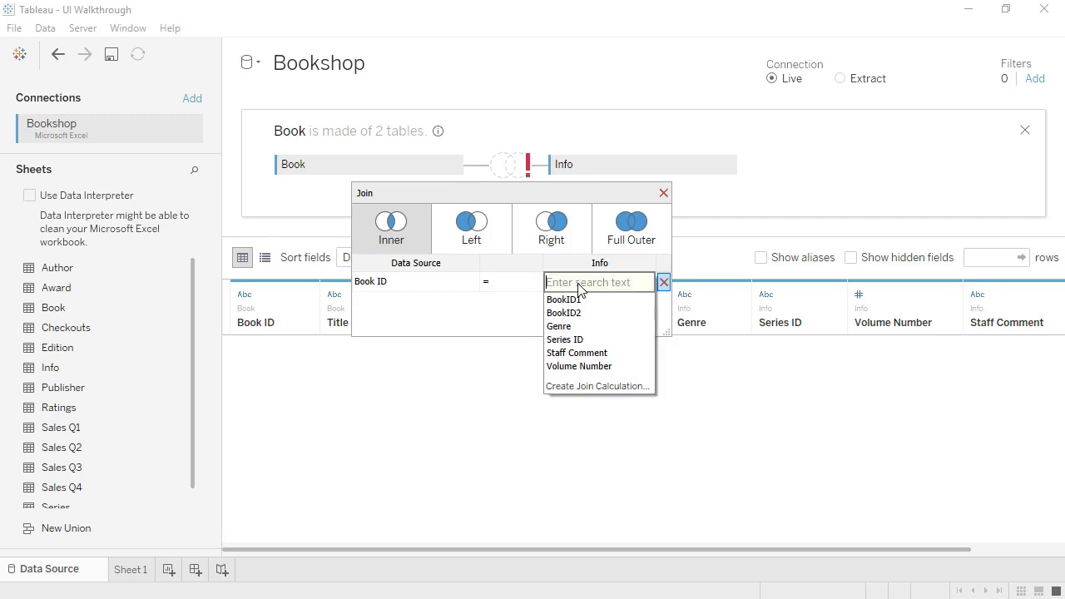
left_click(589, 386)
type("B")
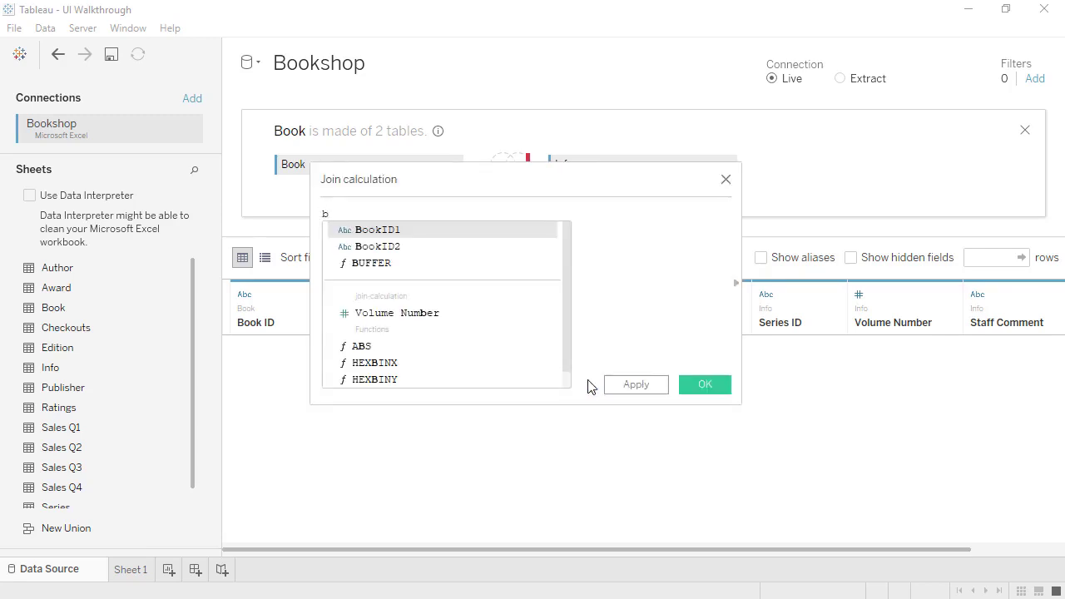
double_click(535, 241)
type("+B")
double_click(530, 241)
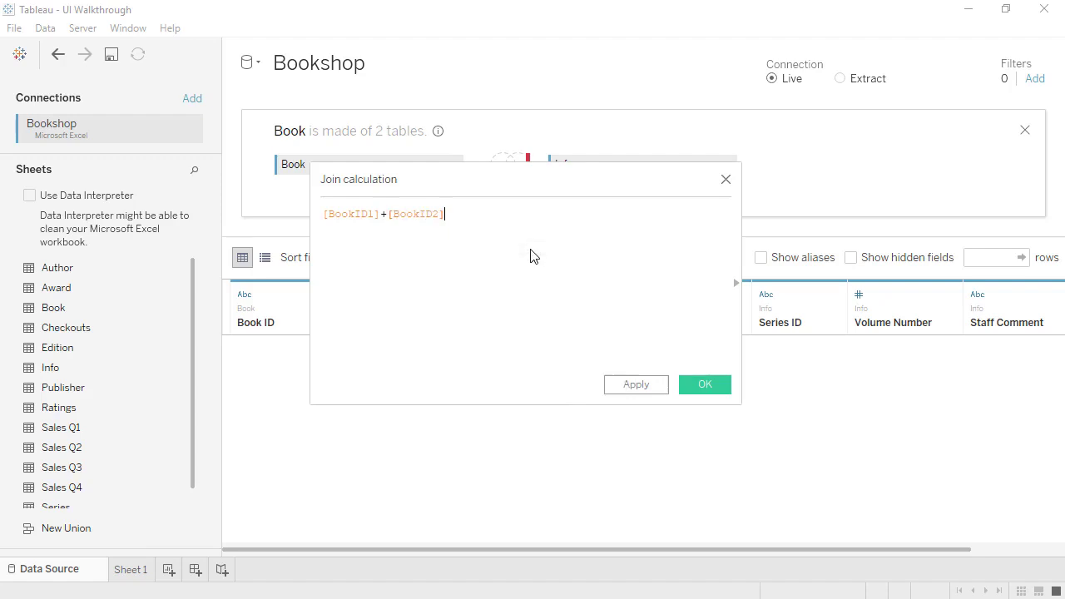
left_click(705, 385)
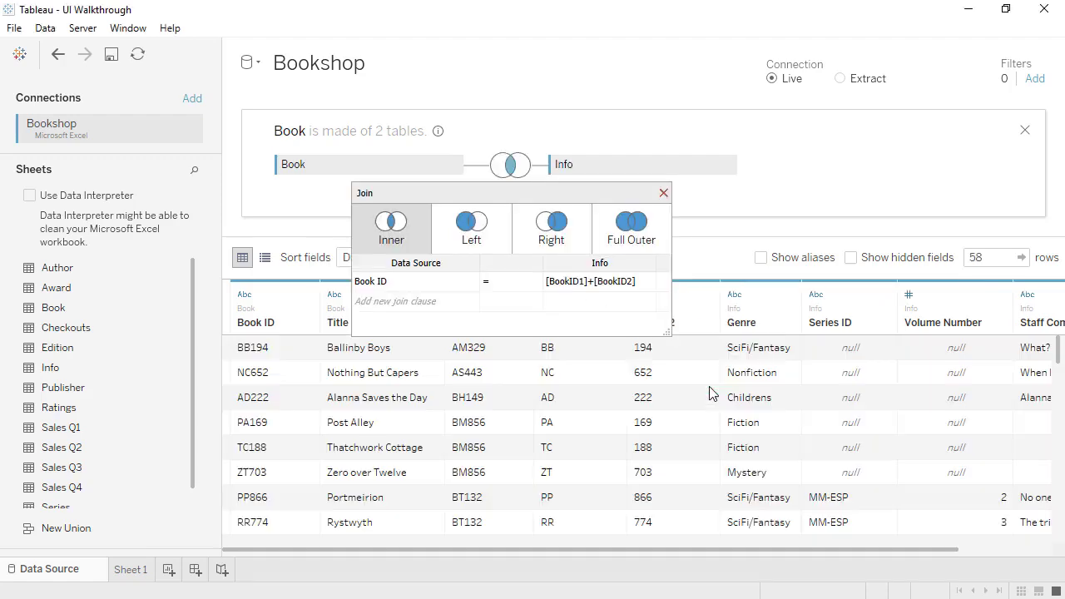
left_click(664, 193)
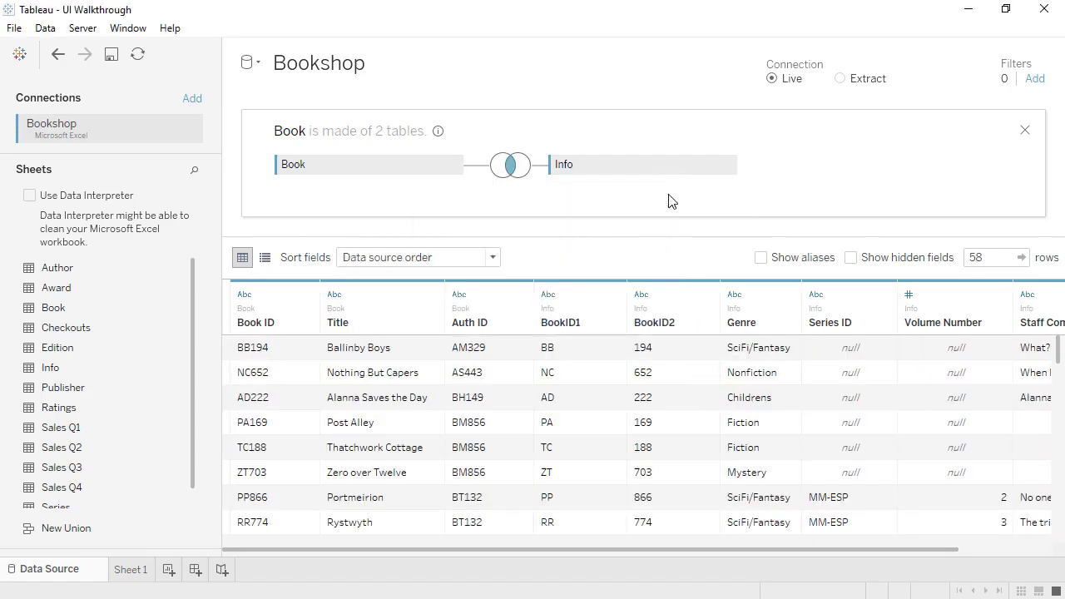
Close the 'Book is made of 2 tables' join view to return to the Book–Author relationship.
left_click(1023, 132)
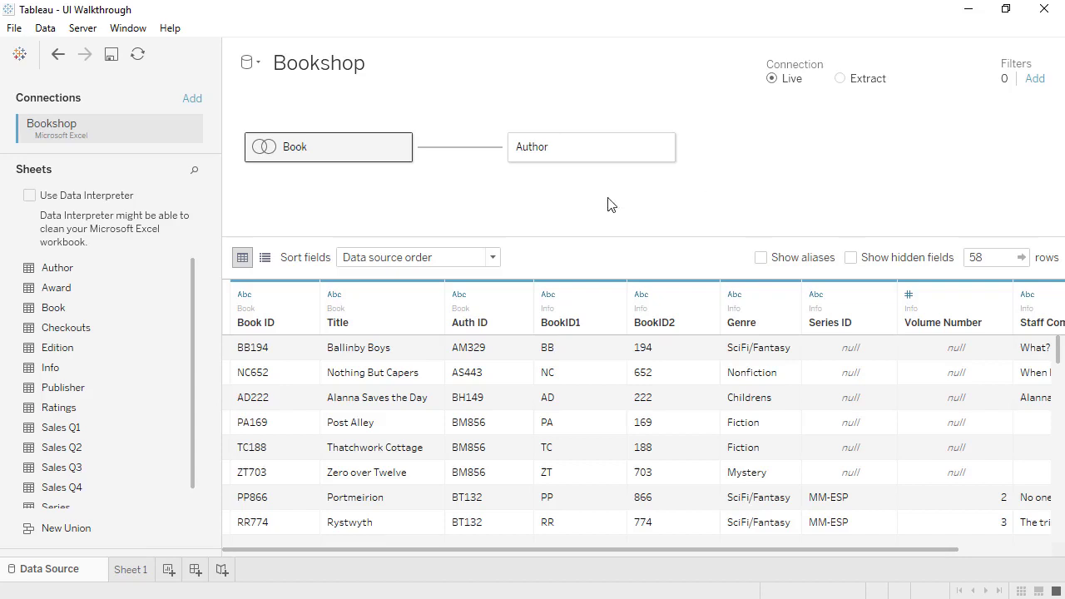
Switch to Sheet 1 and scroll the Data pane down to Book (Count).
left_click(133, 571)
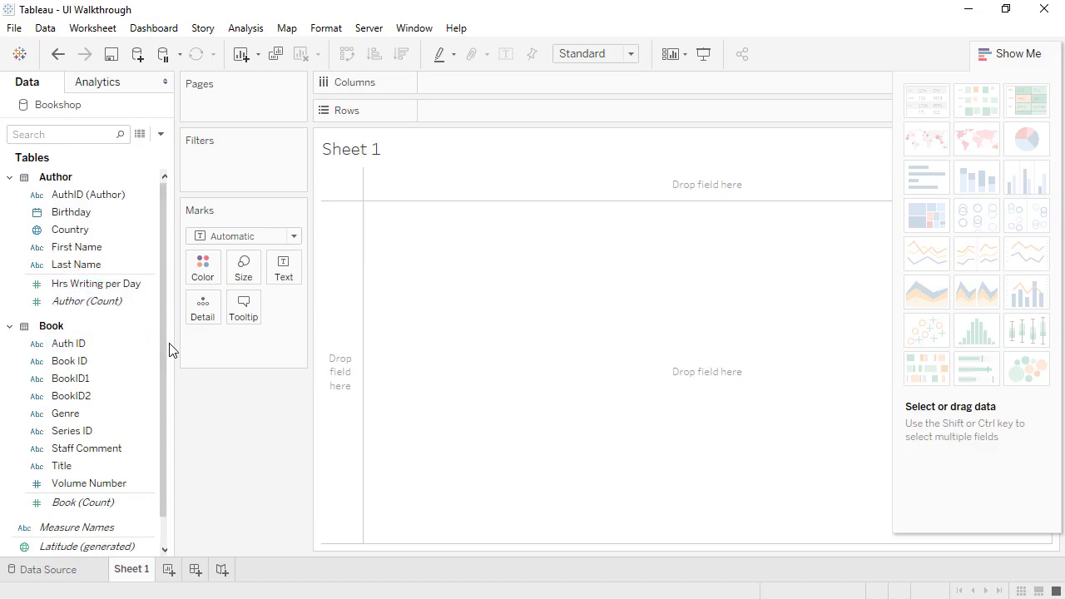
left_click_drag(164, 344, 163, 402)
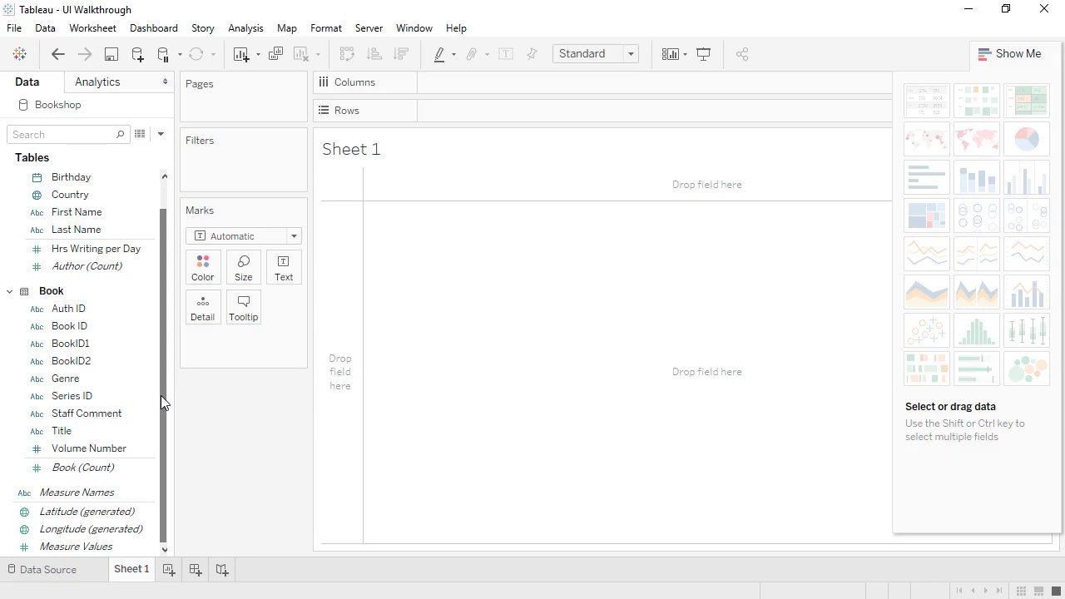
Plot CNT(Author) against CNT(Book) as a single mark at 41 authors and 58 books.
left_click(139, 468)
double_click(139, 469)
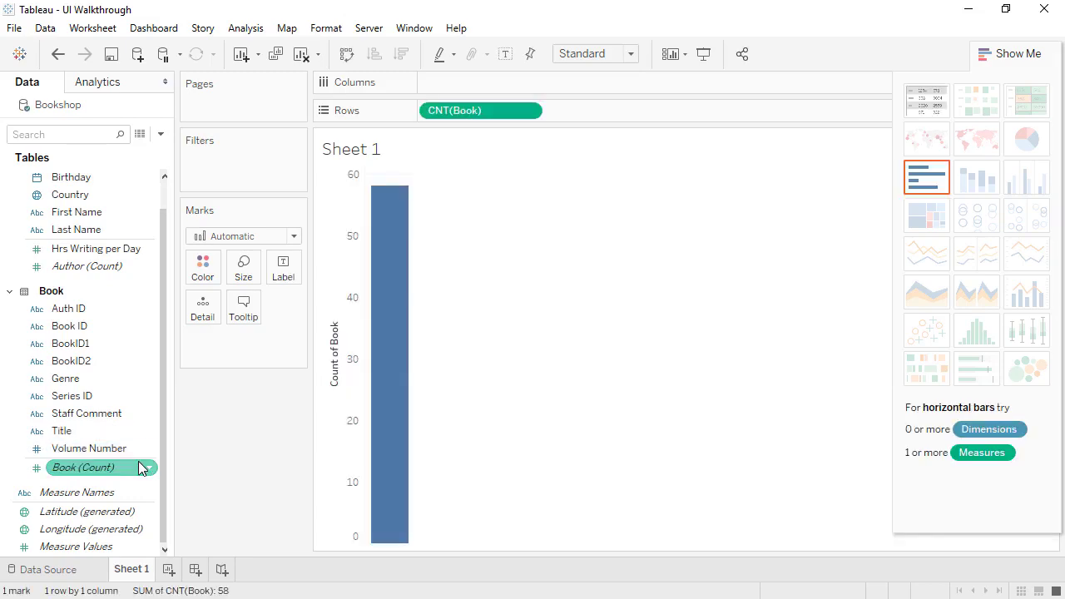
double_click(87, 266)
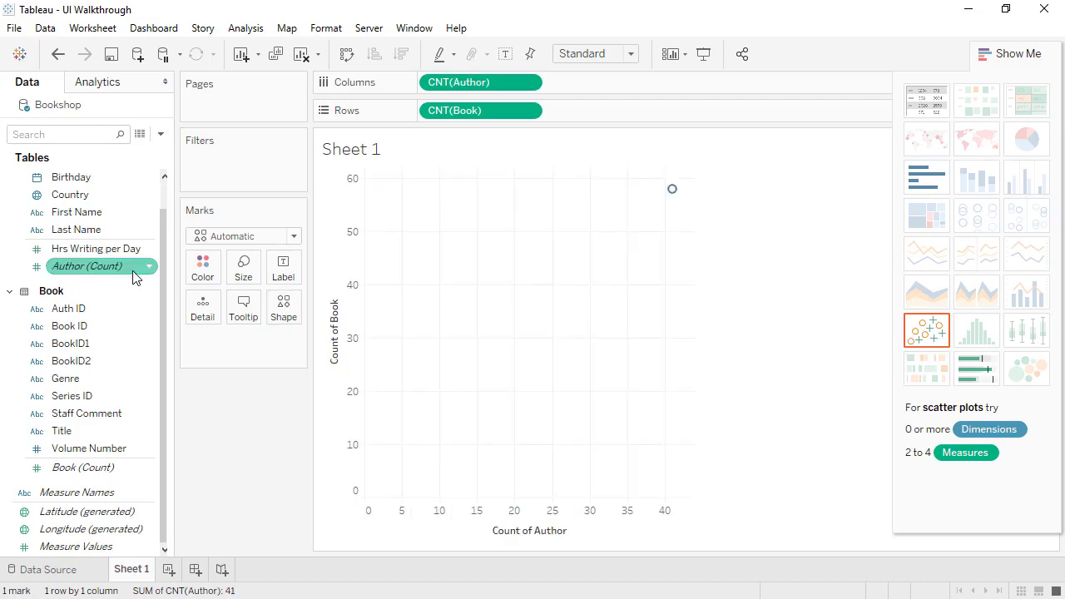
Check the Author and Book rows behind the mark in View Data, then collapse Show Me.
mouse_move(674, 200)
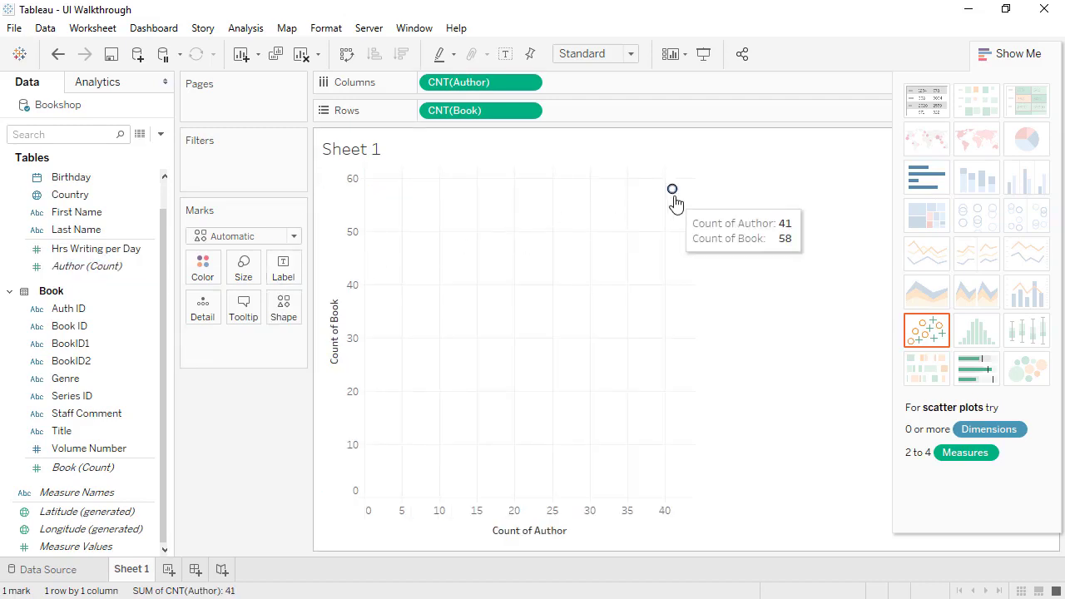
left_click(702, 201)
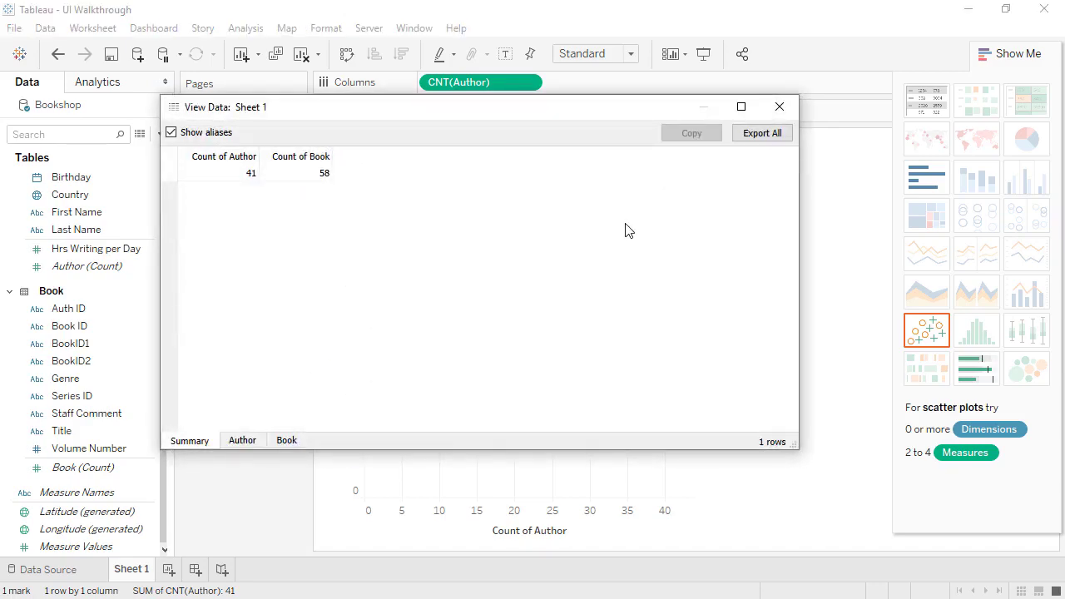
left_click(252, 440)
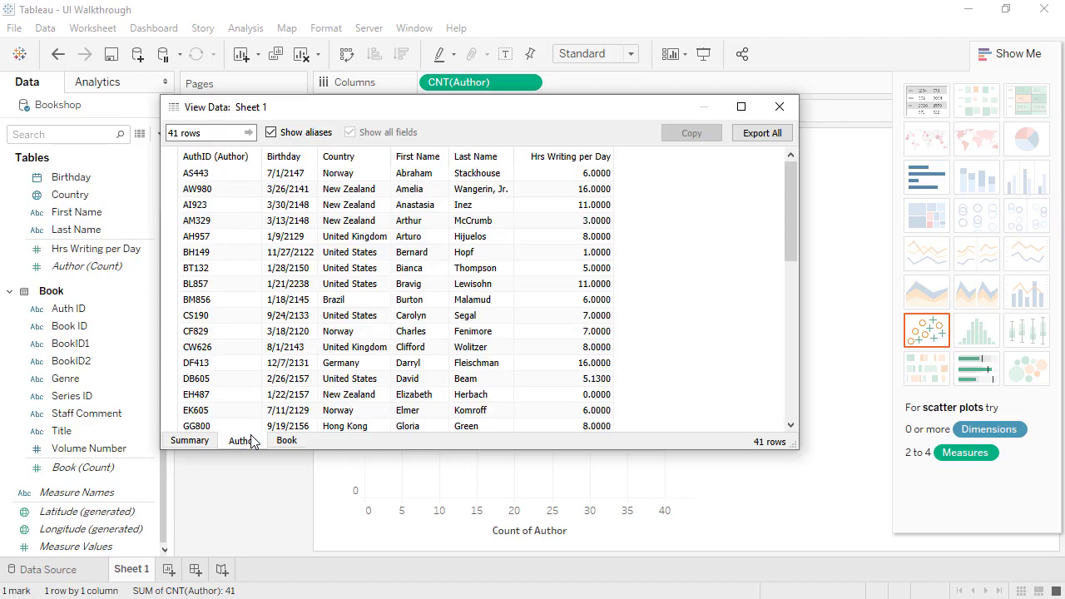
left_click(283, 441)
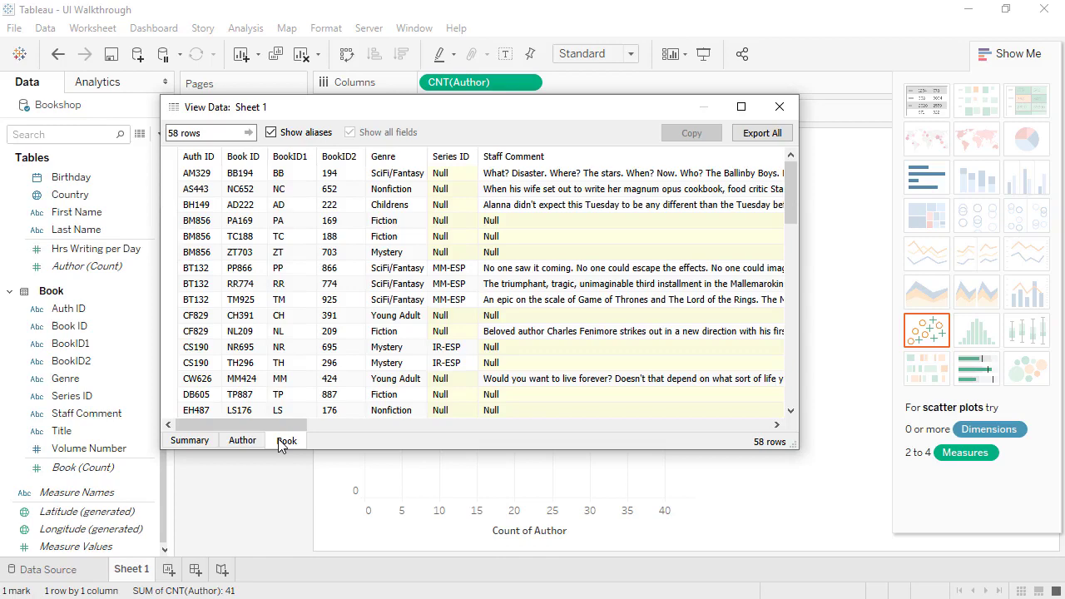
left_click(778, 108)
left_click(1030, 53)
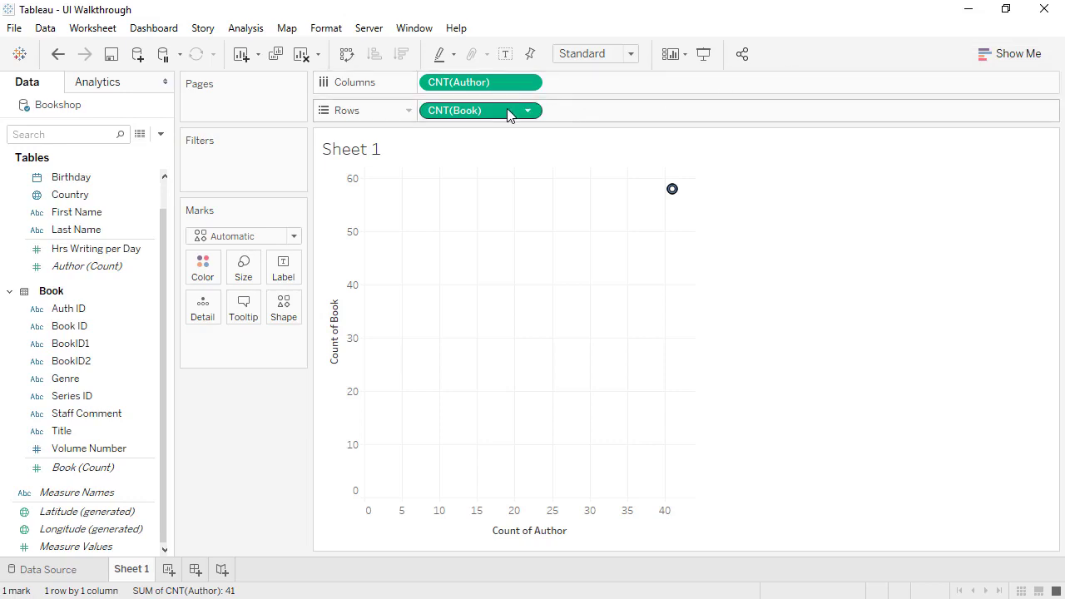
Place CNT(Book) beside CNT(Author) on Columns, with Genre on Rows and on Color.
left_click_drag(507, 112, 427, 87)
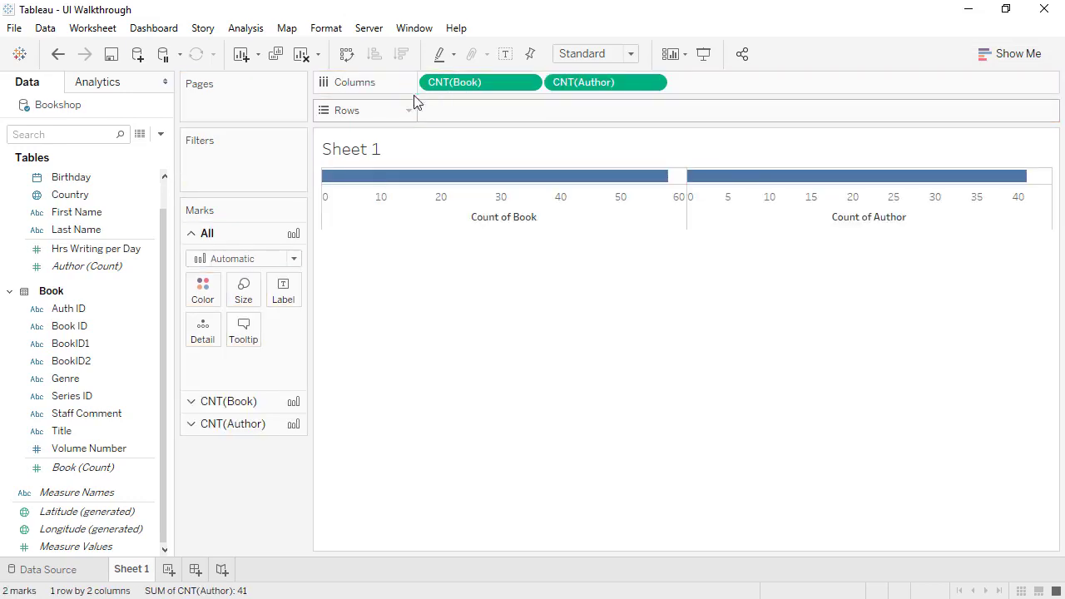
left_click_drag(68, 379, 438, 111)
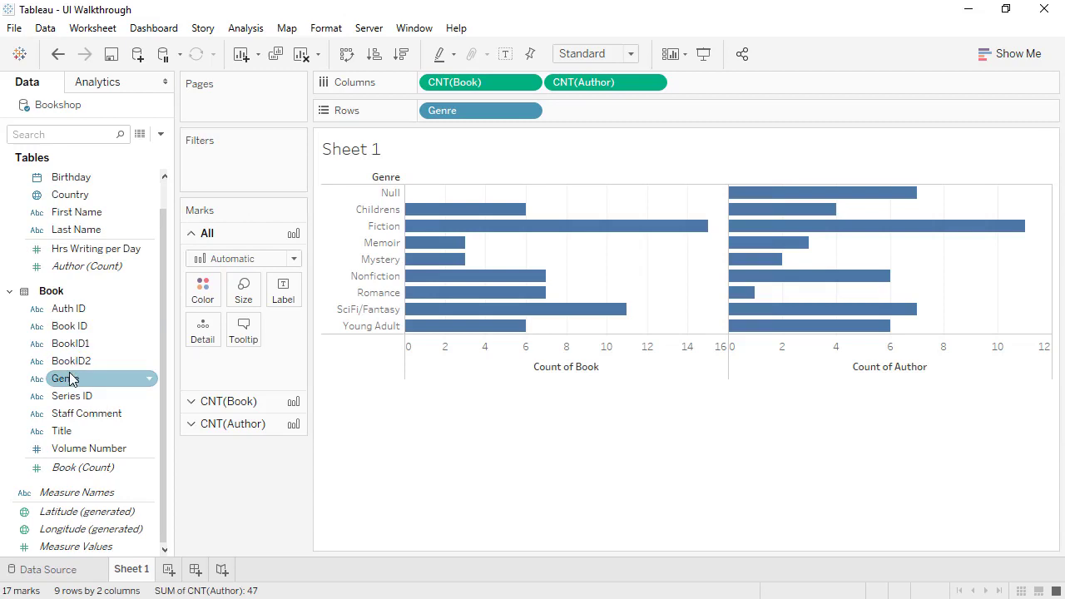
left_click_drag(70, 377, 202, 290)
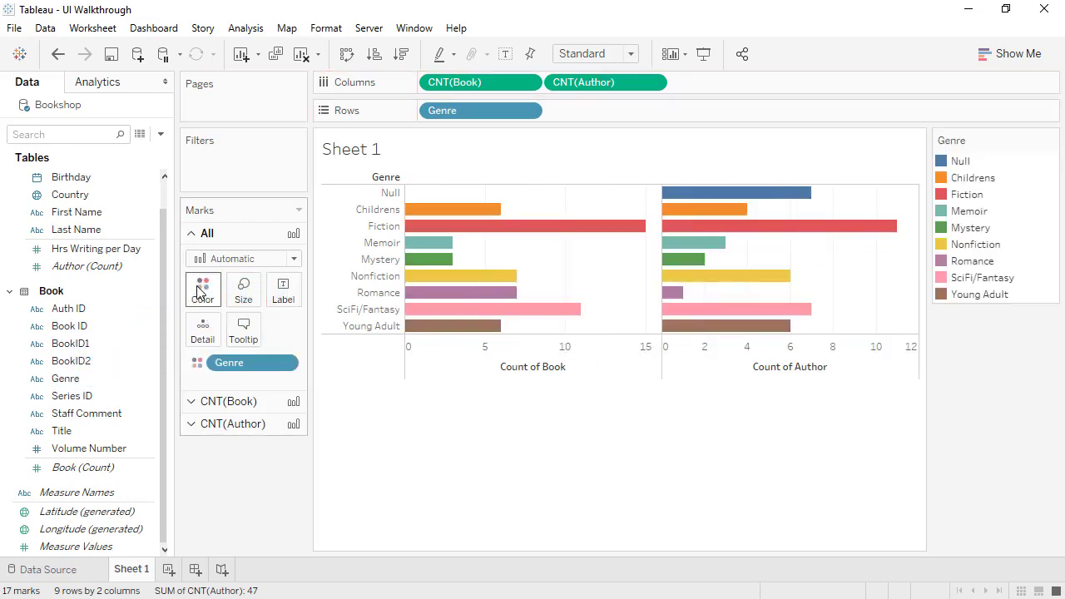
Review the Color border options unchanged, then add Title to Detail and Staff Comment to Tooltip.
left_click(200, 291)
left_click(260, 233)
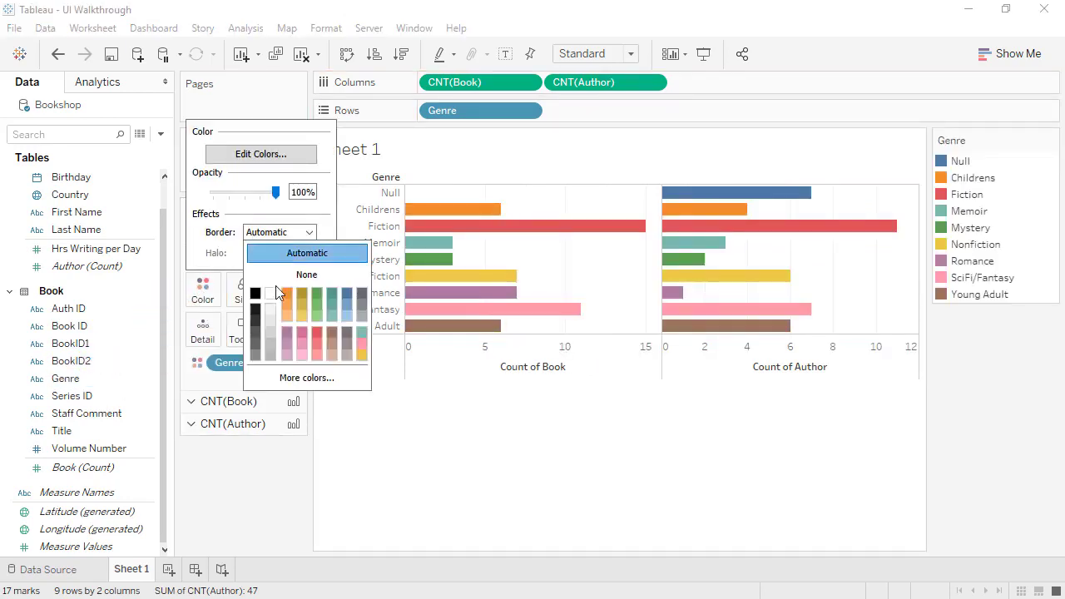
left_click(229, 491)
left_click_drag(95, 432, 206, 336)
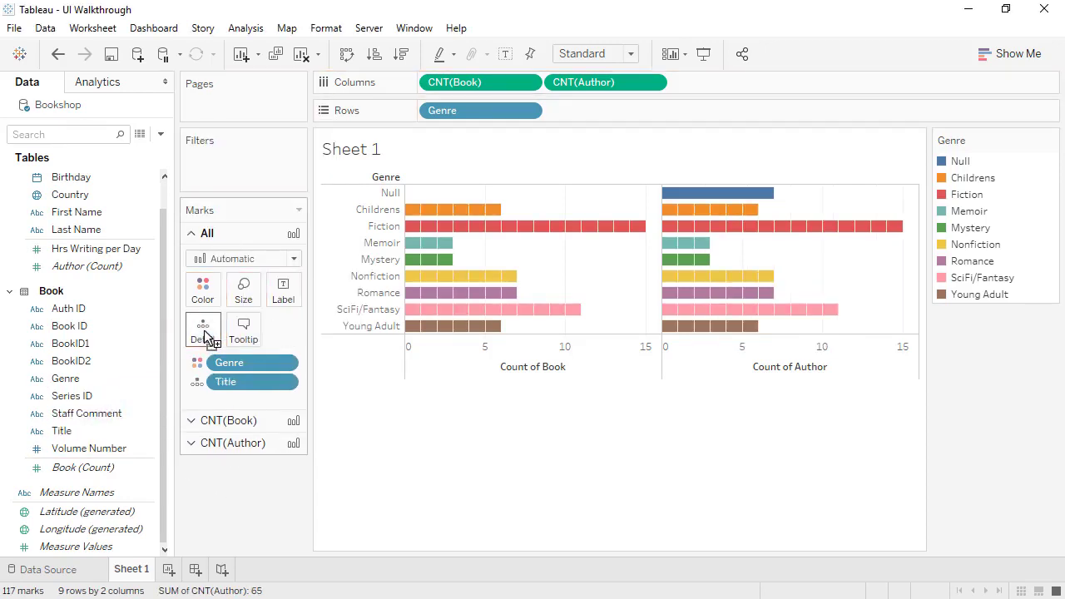
left_click_drag(99, 413, 240, 333)
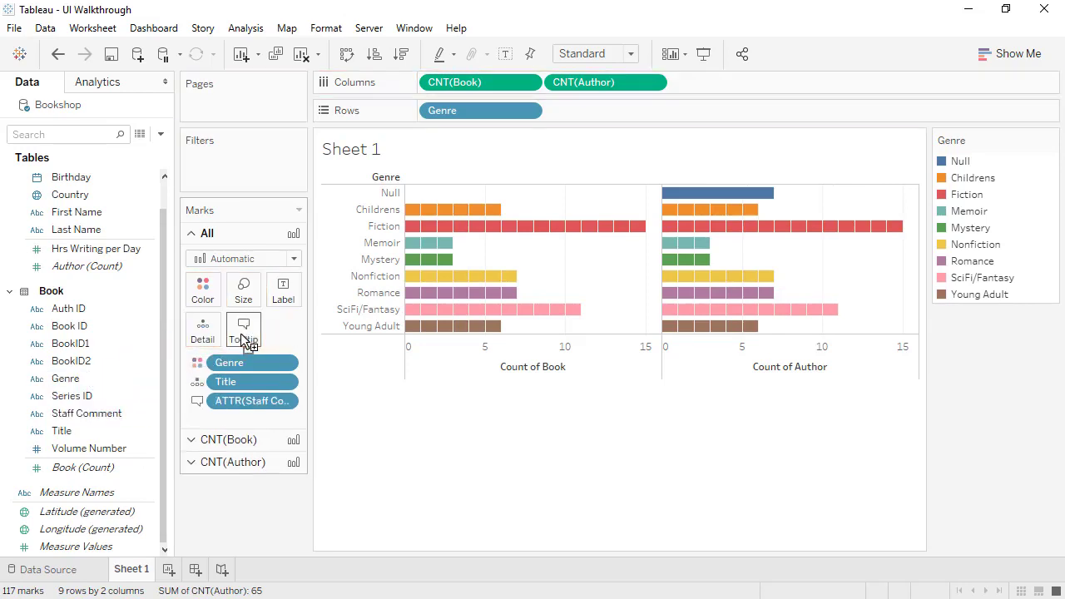
Create a Name calculated field, [First Name] + " " + [Last Name], and add it to Tooltip.
right_click(93, 214)
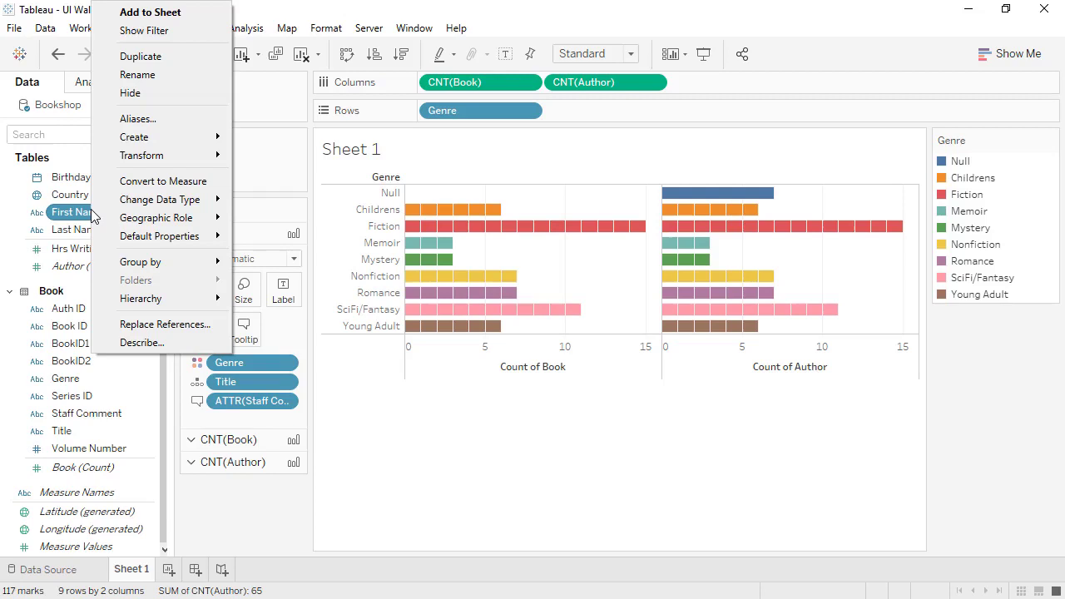
mouse_move(163, 139)
left_click(257, 143)
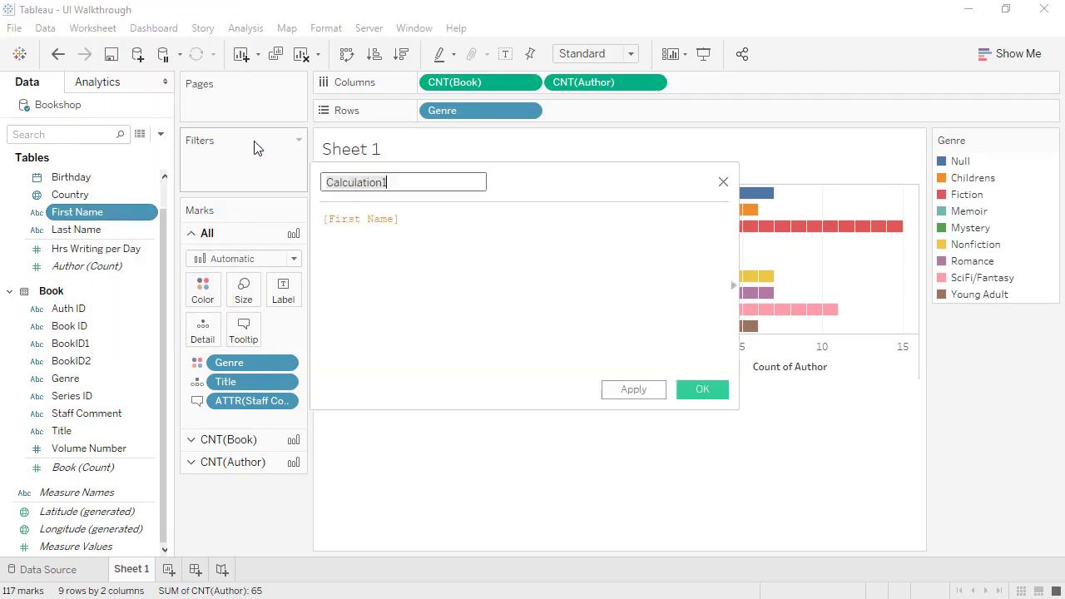
type("Name")
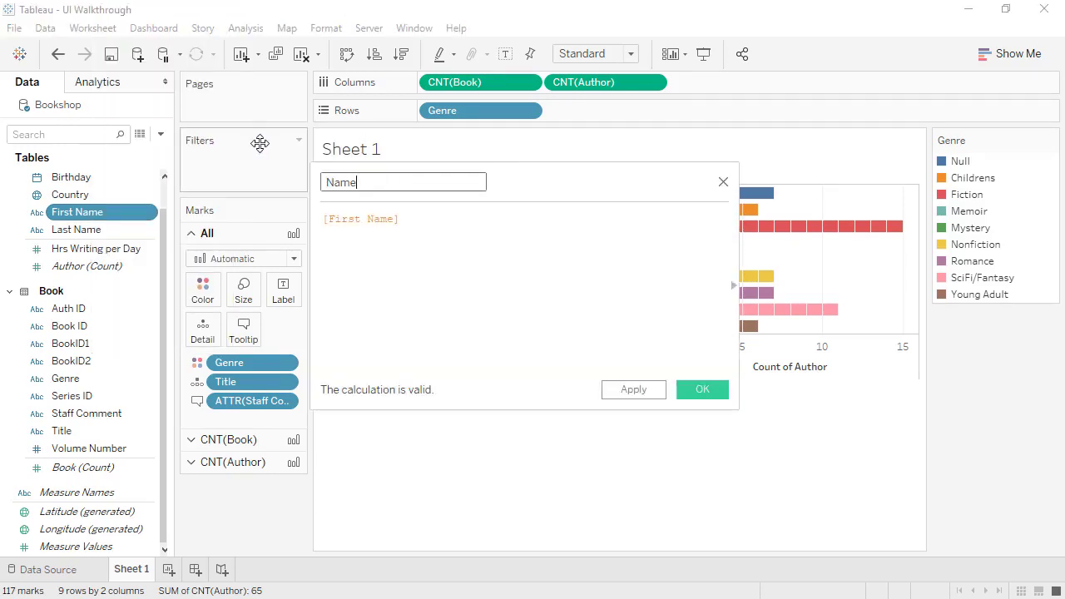
left_click(455, 245)
type("+ \" \" +")
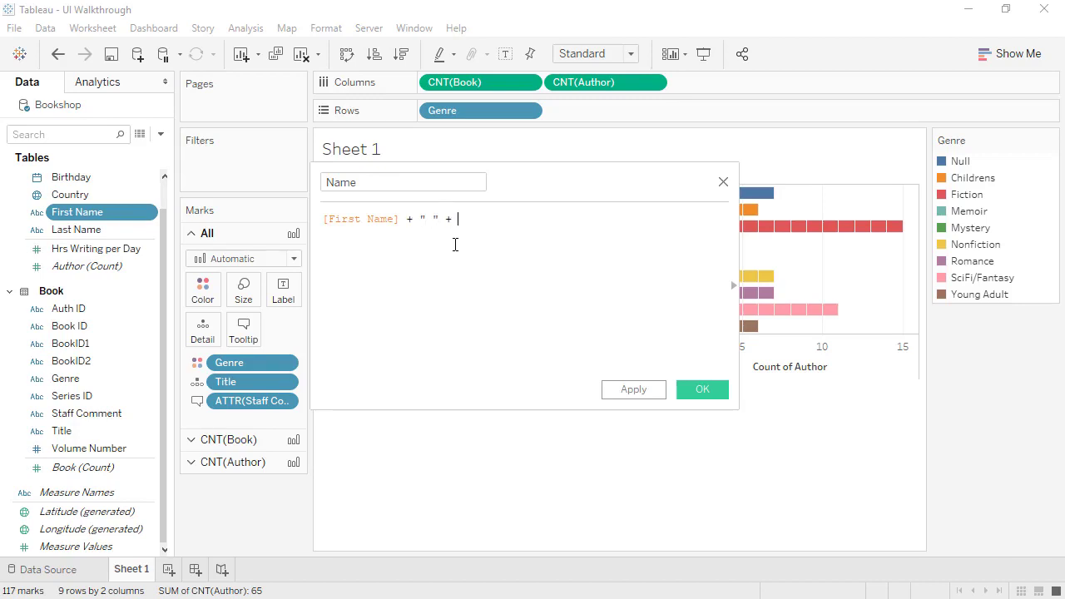
type(" las")
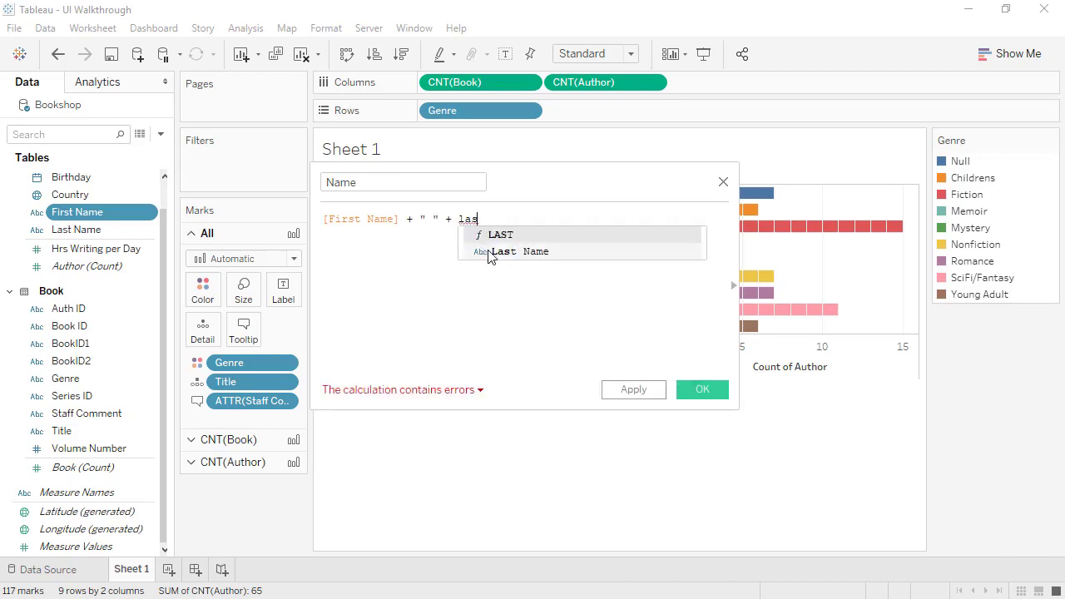
left_click(499, 251)
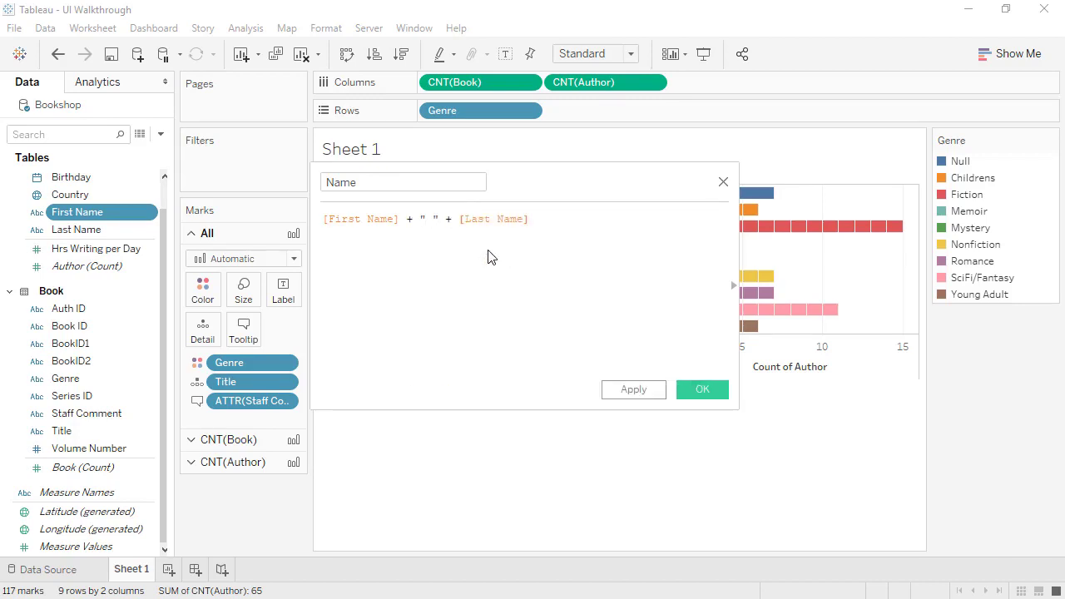
left_click(710, 397)
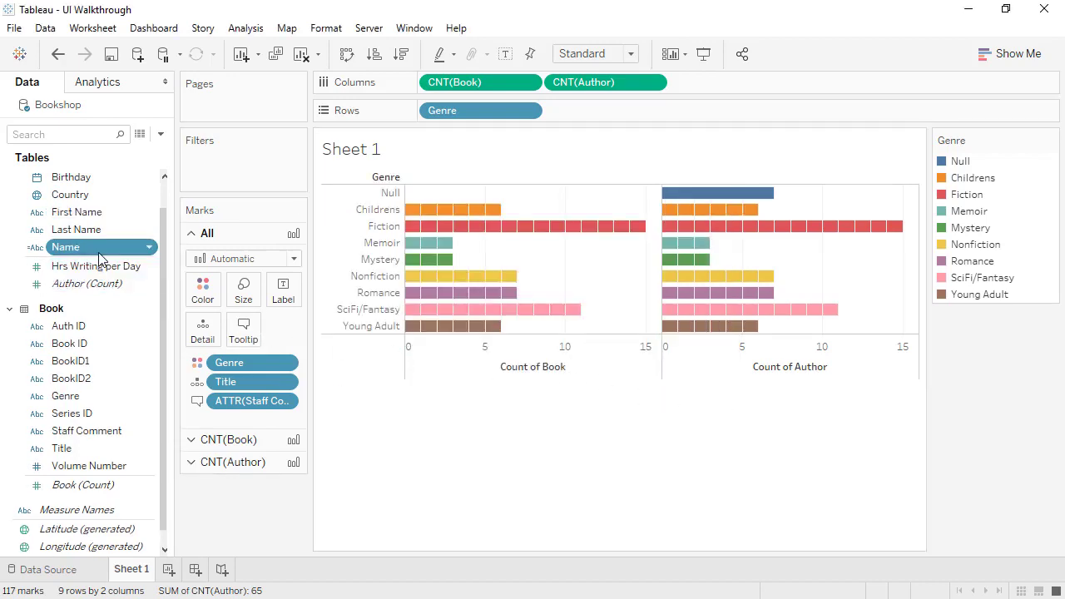
left_click_drag(100, 248, 244, 335)
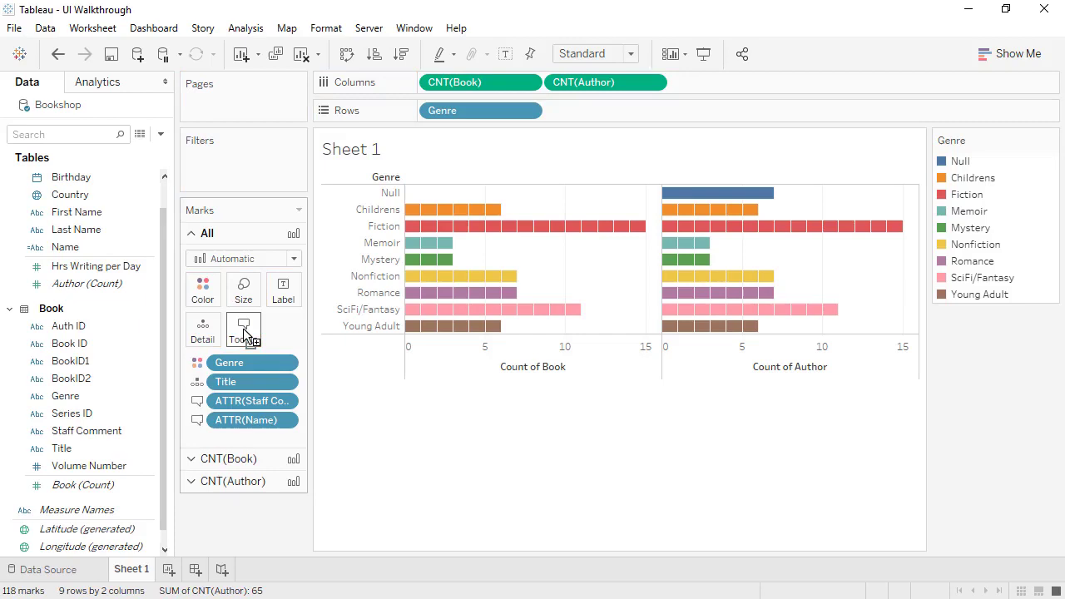